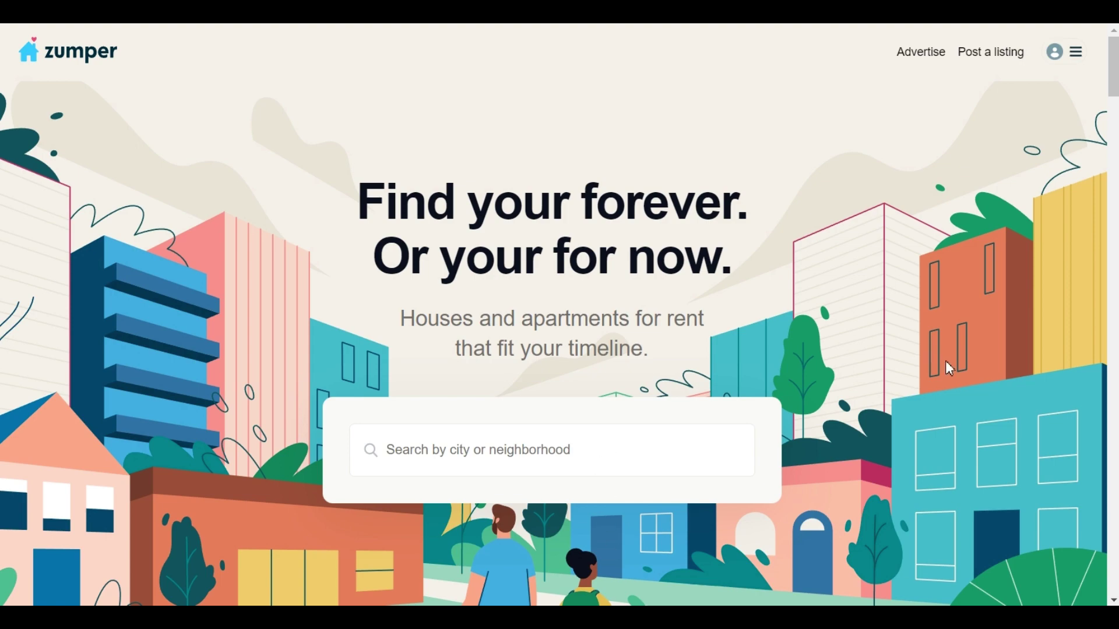
# Look over the Zumper home page, including its account menu options and the footer links.
pyautogui.scroll(-20, 947, 368)
pyautogui.scroll(-20, 903, 381)
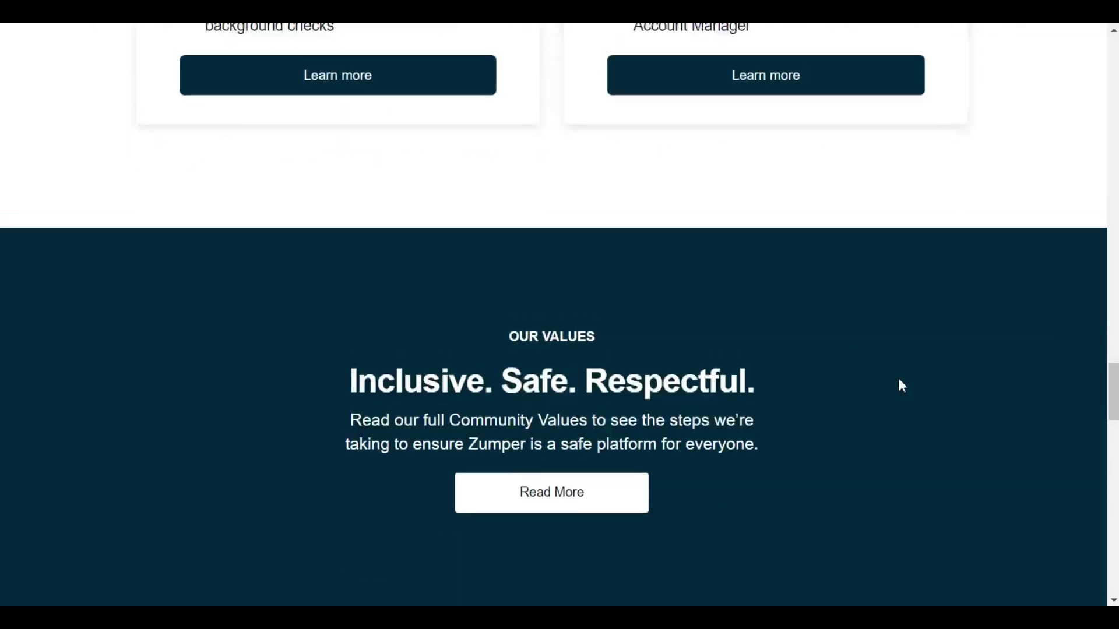
pyautogui.scroll(20, 897, 376)
pyautogui.scroll(15, 902, 386)
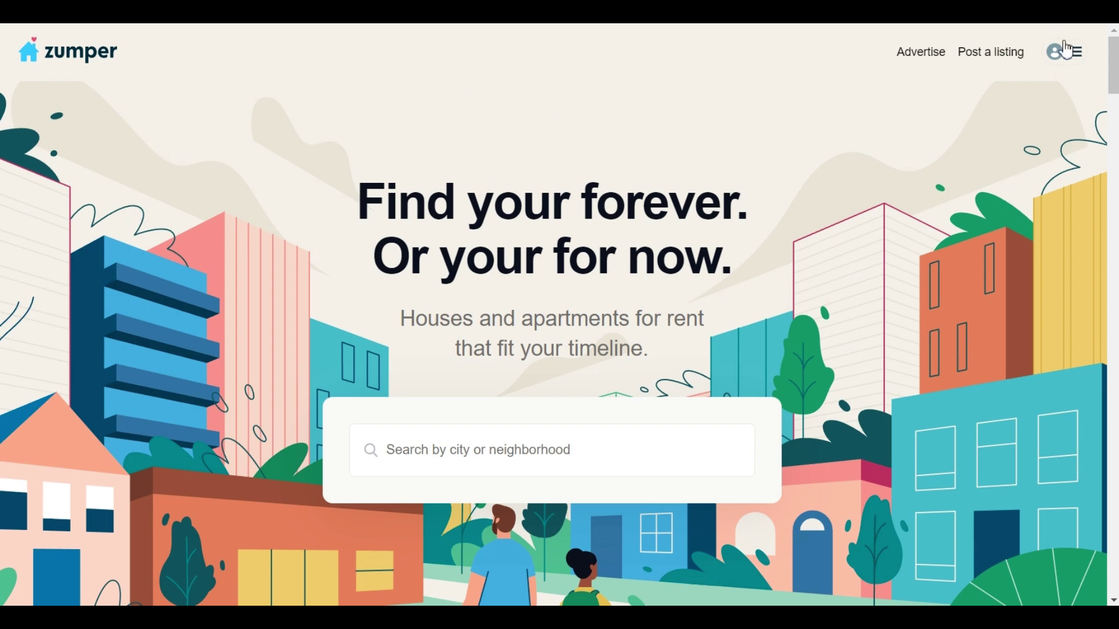
pyautogui.click(1072, 59)
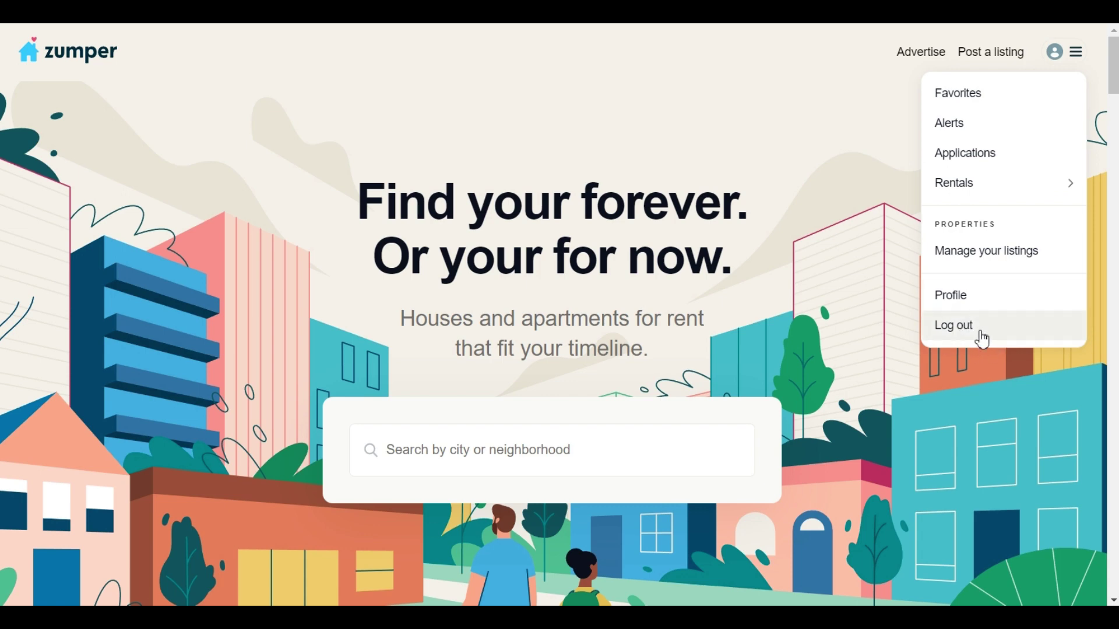
pyautogui.click(822, 101)
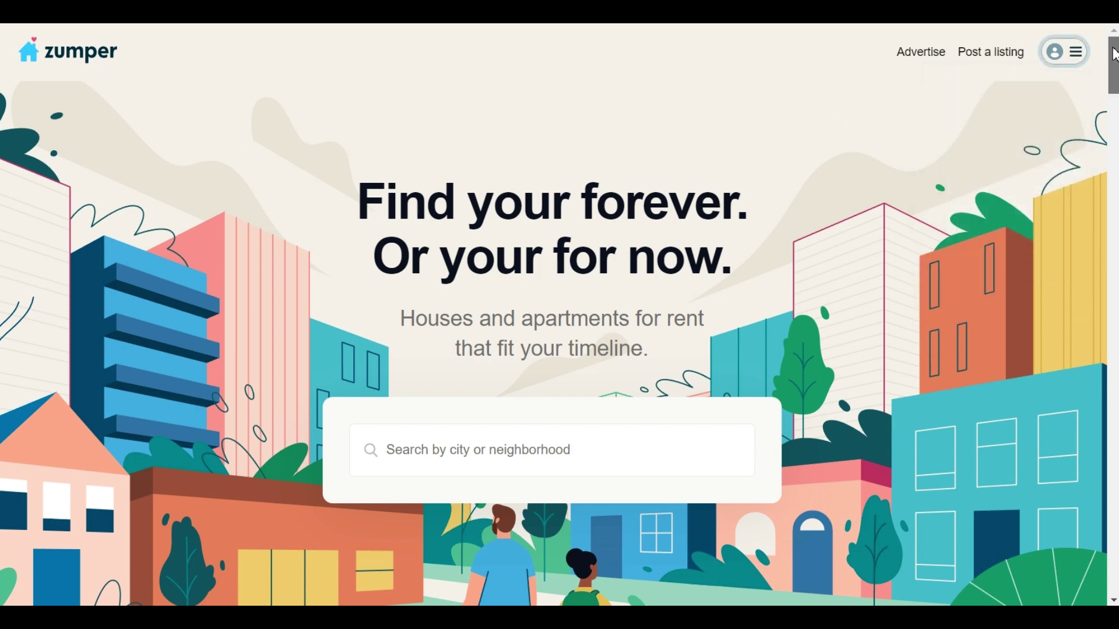
pyautogui.moveTo(1103, 50); pyautogui.dragTo(1109, 561)
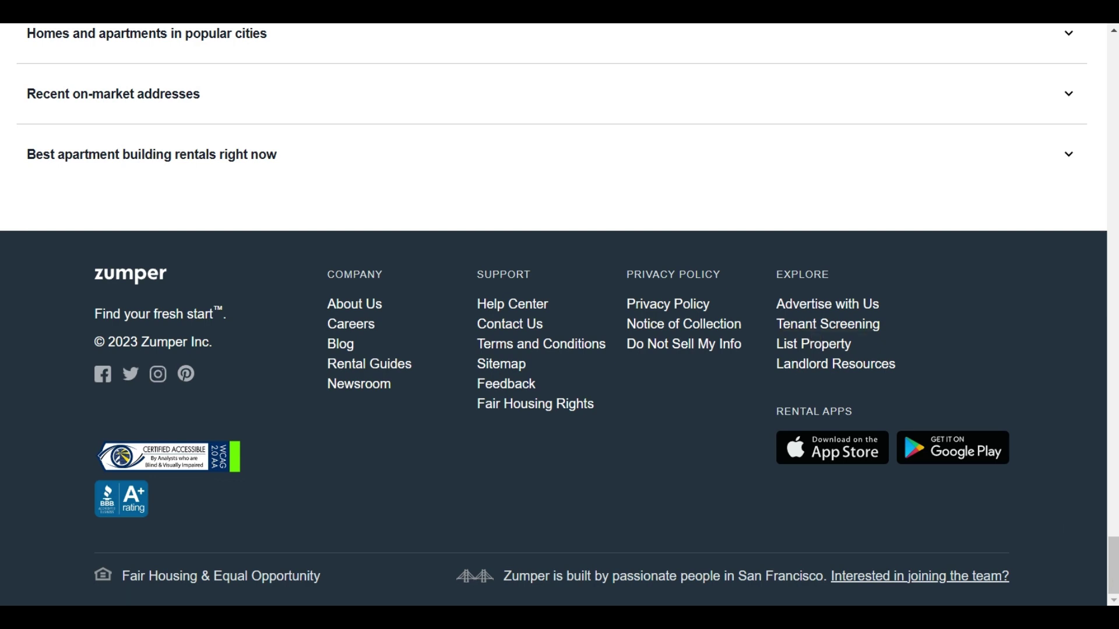
# Start the application from the credit report and rental application request page and accept the TransUnion terms and conditions.
pyautogui.click(373, 12)
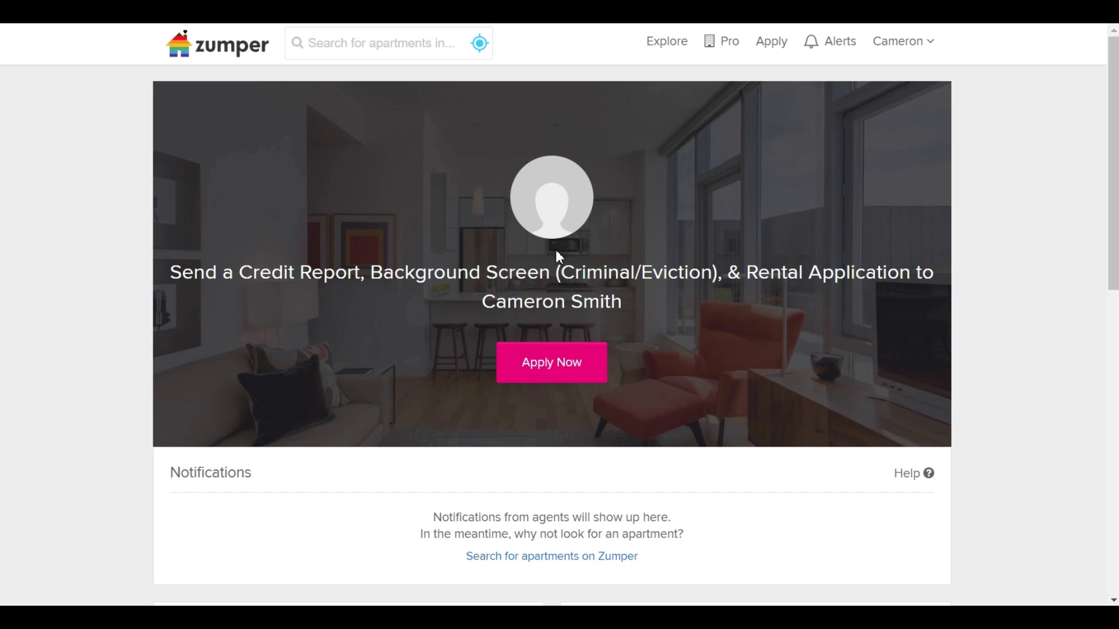
pyautogui.click(551, 371)
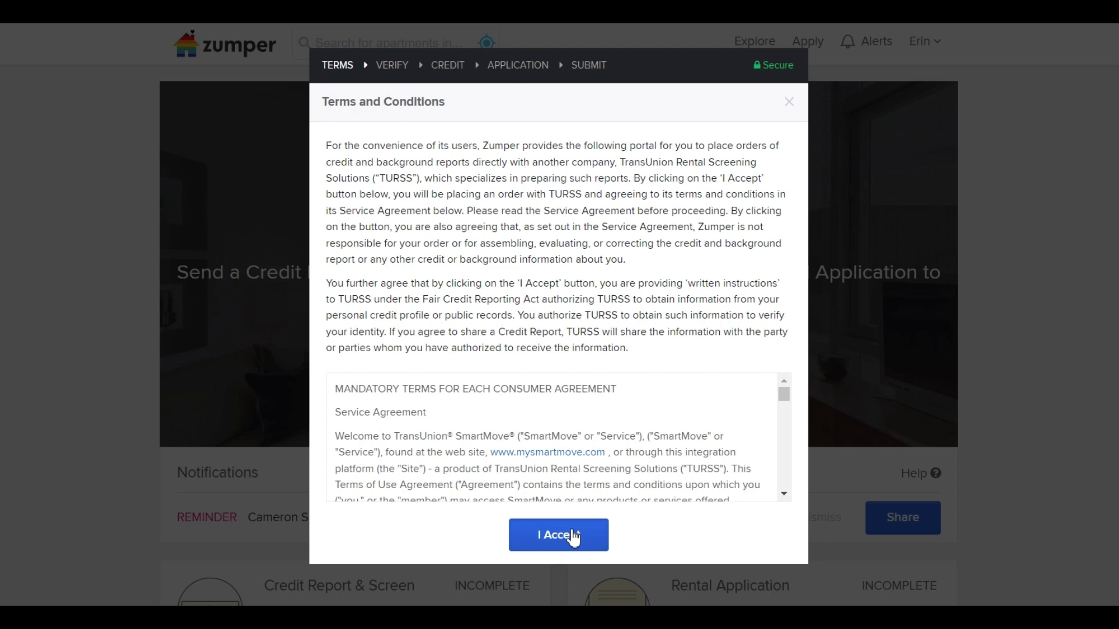
pyautogui.click(571, 534)
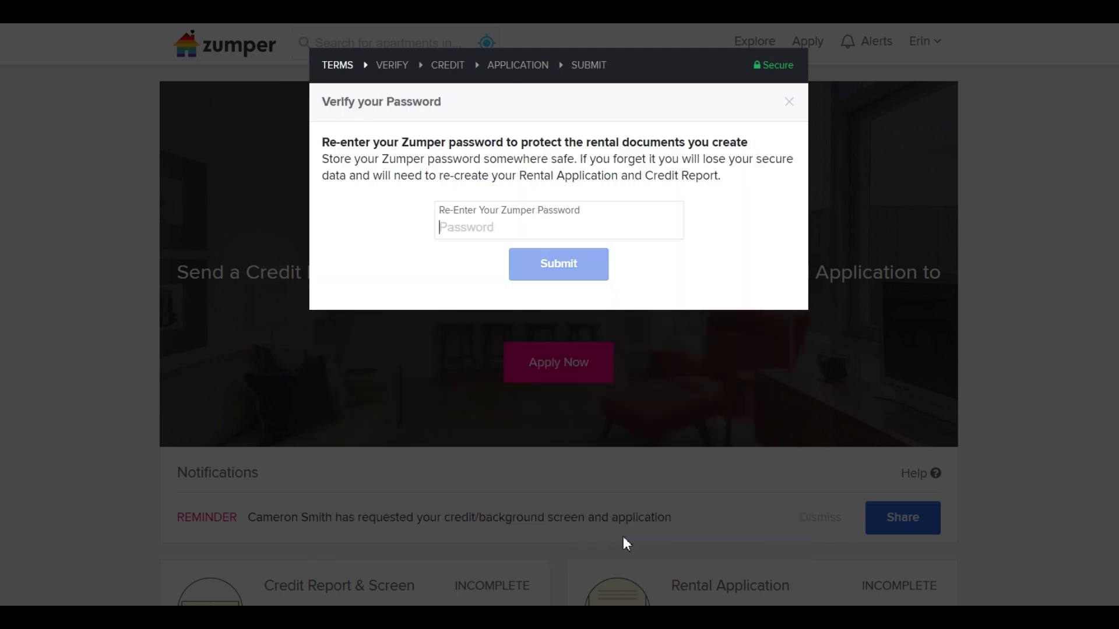
# Verify the account by re-entering the Zumper password, and continue to creating the requested documents.
pyautogui.click(494, 220)
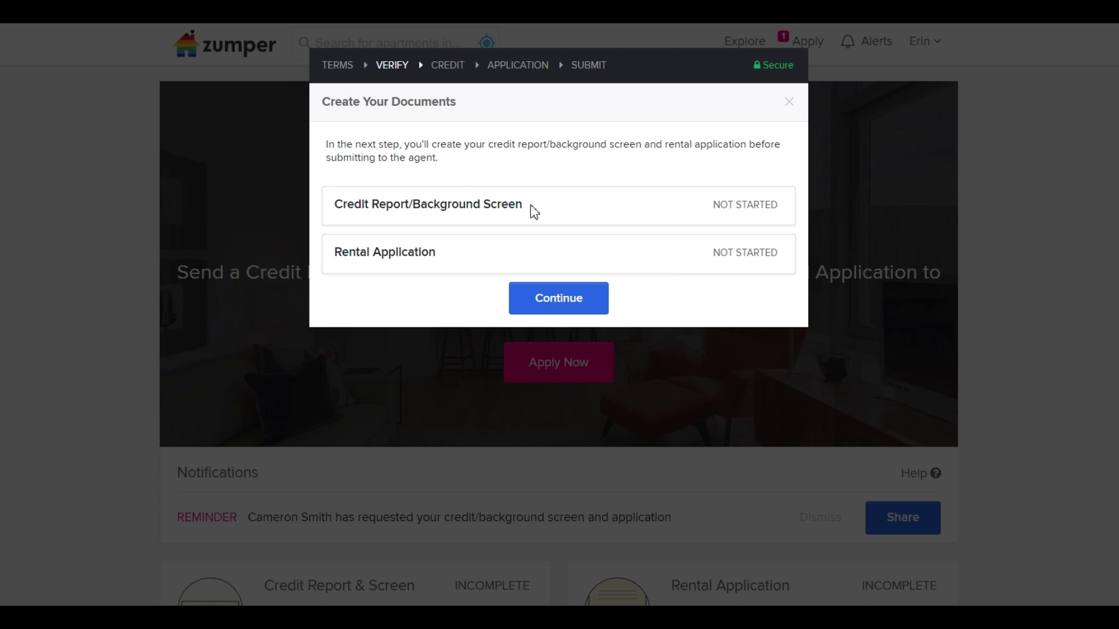
pyautogui.click(539, 302)
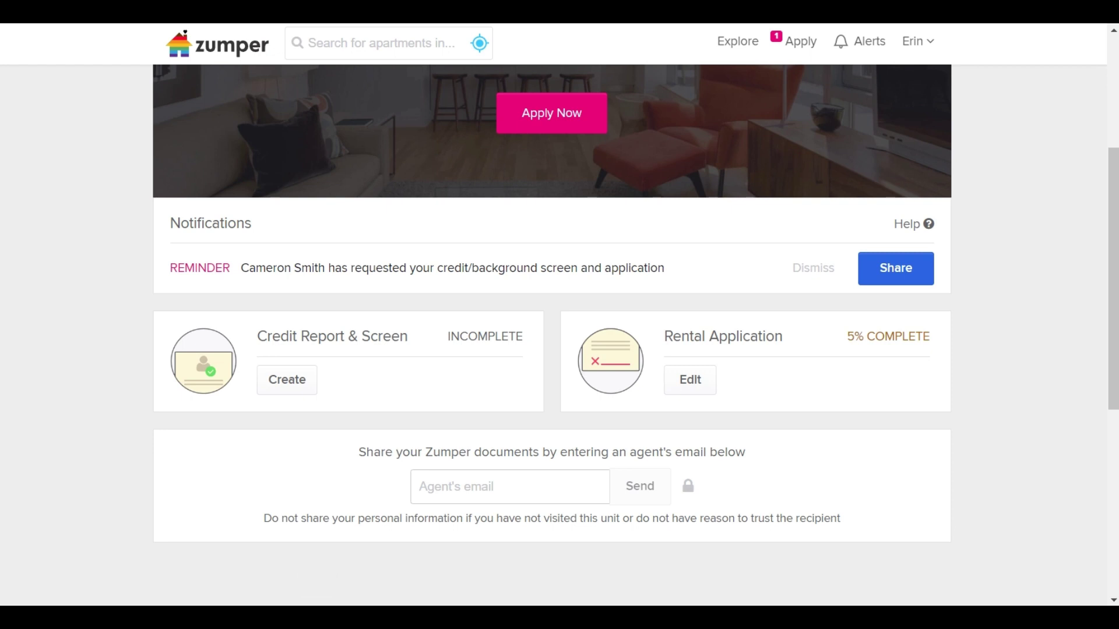
# Open the rental application for editing, complete its About Me section, and review the Residences fields.
pyautogui.click(703, 394)
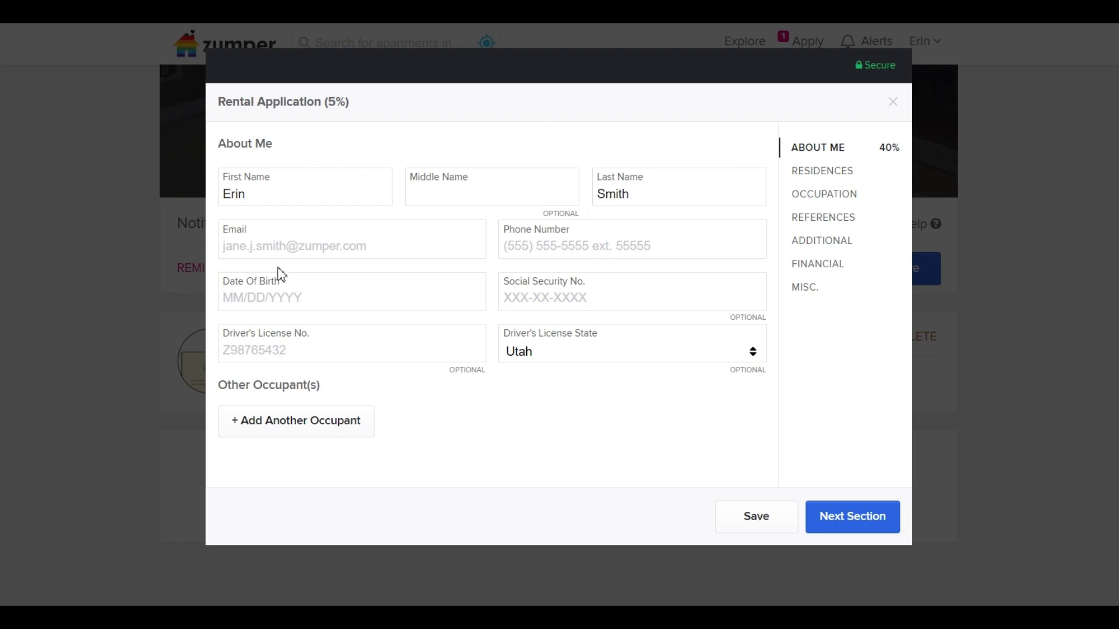
pyautogui.click(315, 246)
pyautogui.click(845, 528)
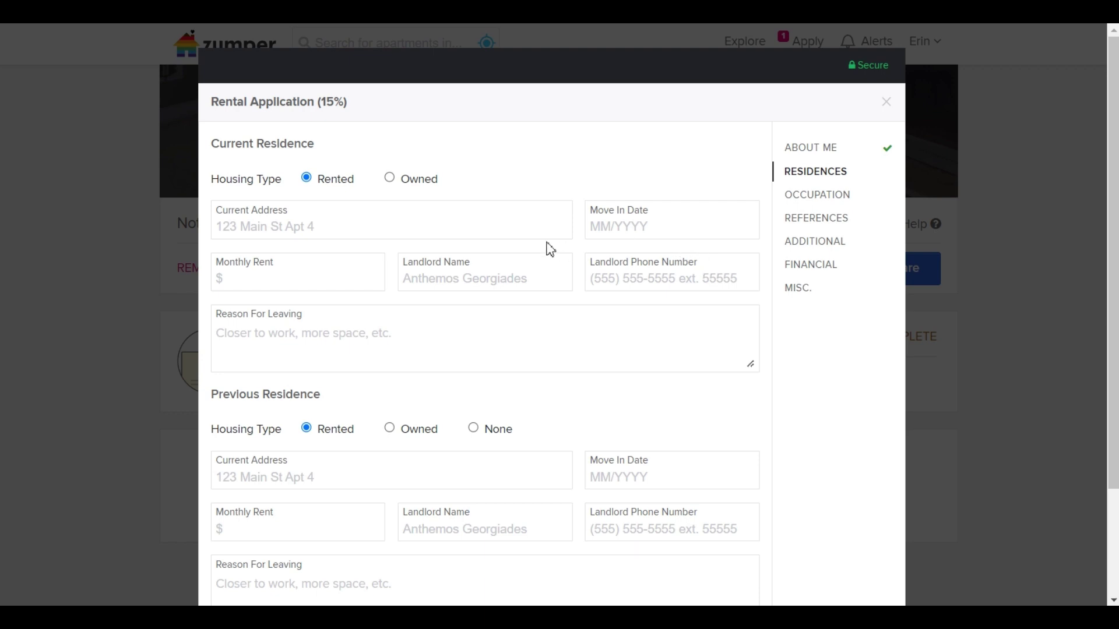
pyautogui.scroll(-2, 553, 256)
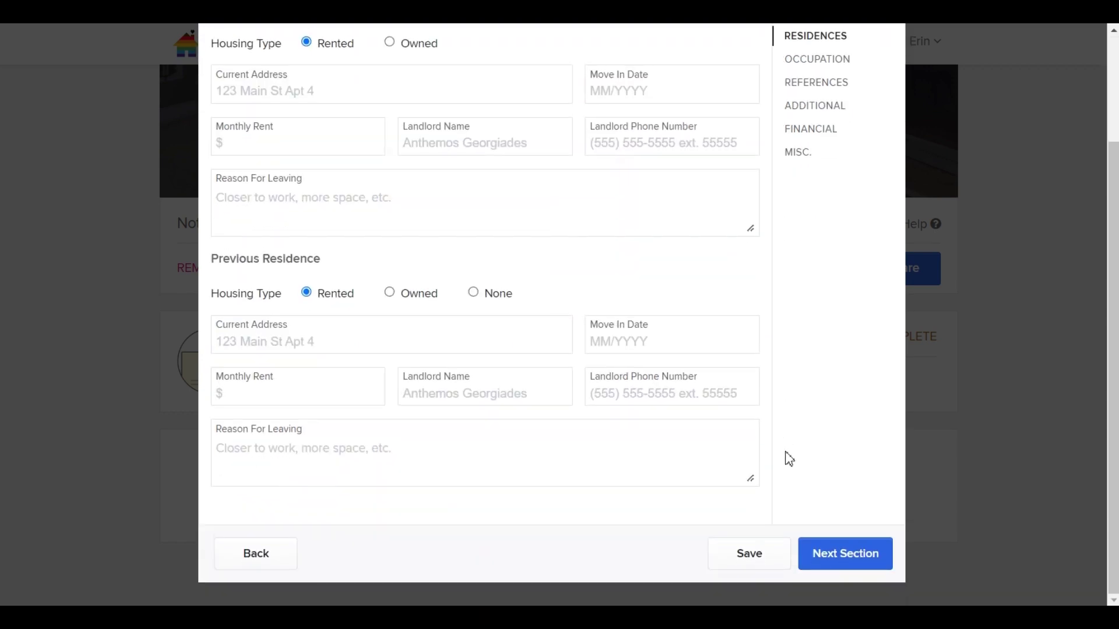
pyautogui.scroll(1, 351, 511)
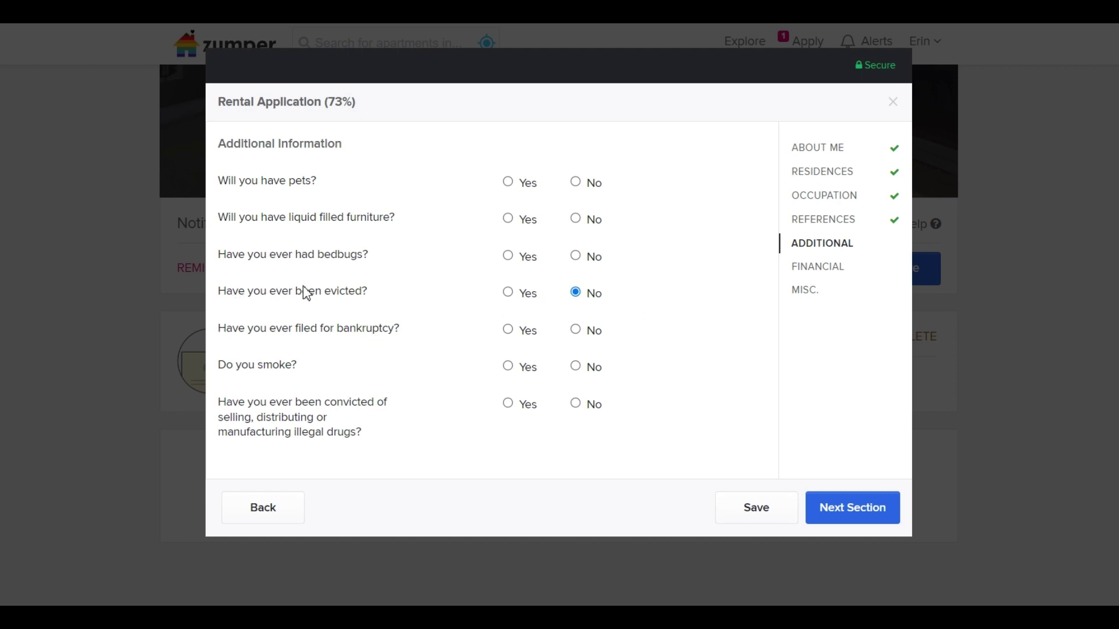
# Try answering Yes to the eviction question to bring up its explanation field, and set the answer back to No.
pyautogui.click(508, 294)
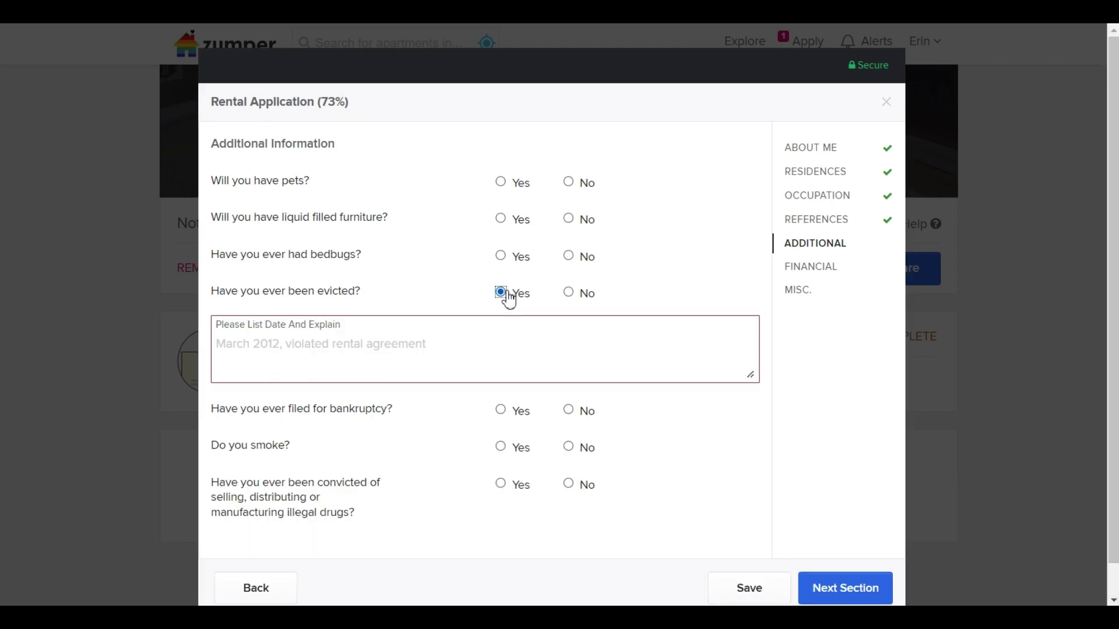
pyautogui.click(435, 355)
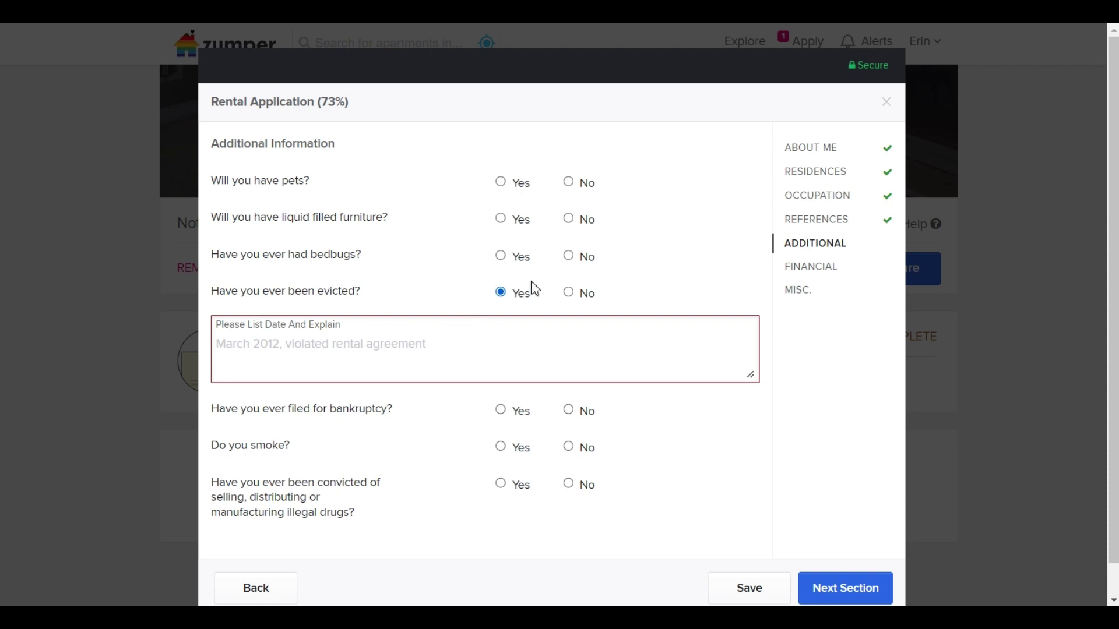
pyautogui.click(569, 293)
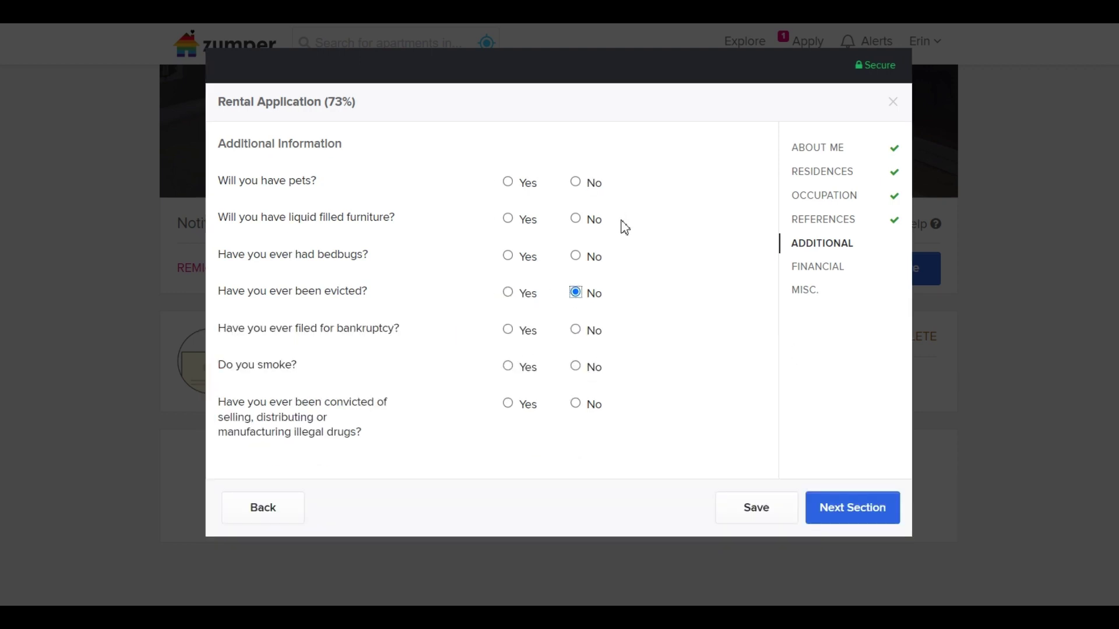
# Answer No to having pets and proceed past the Additional Information section of the rental application.
pyautogui.click(579, 184)
pyautogui.click(846, 512)
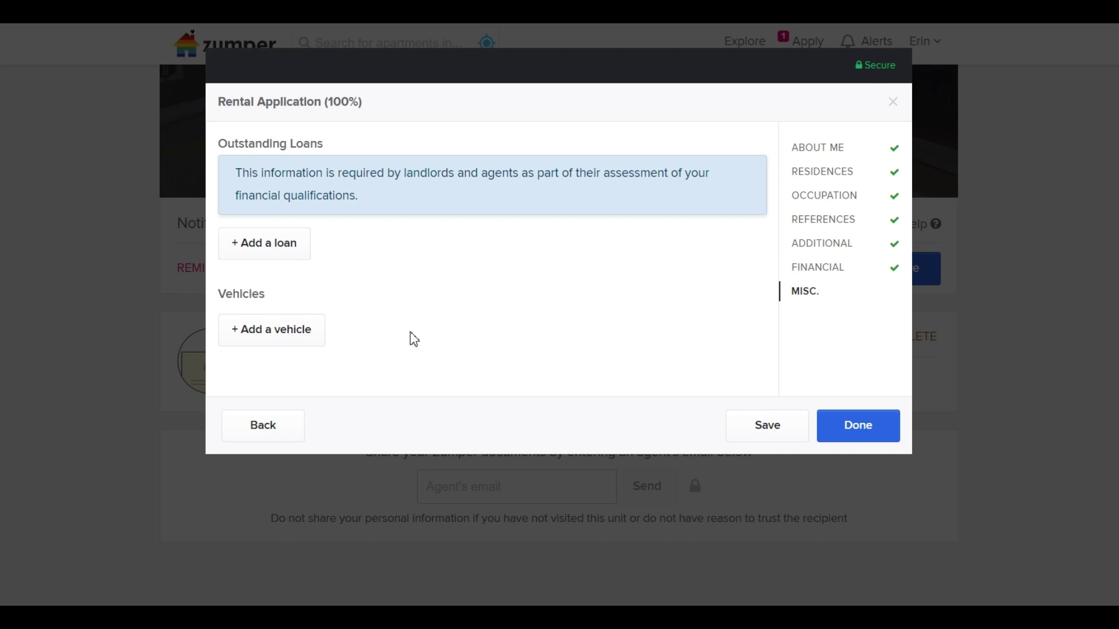
# Add a loan entry under Outstanding Loans and go through its creditor name, creditor address and monthly payment fields.
pyautogui.click(280, 252)
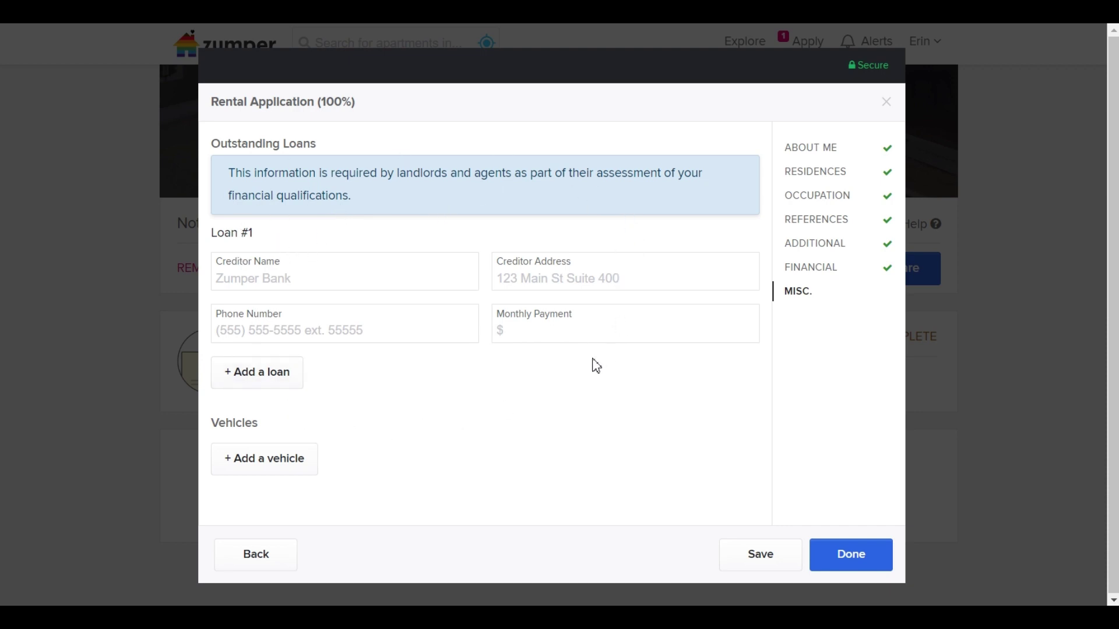
pyautogui.click(274, 281)
pyautogui.click(542, 277)
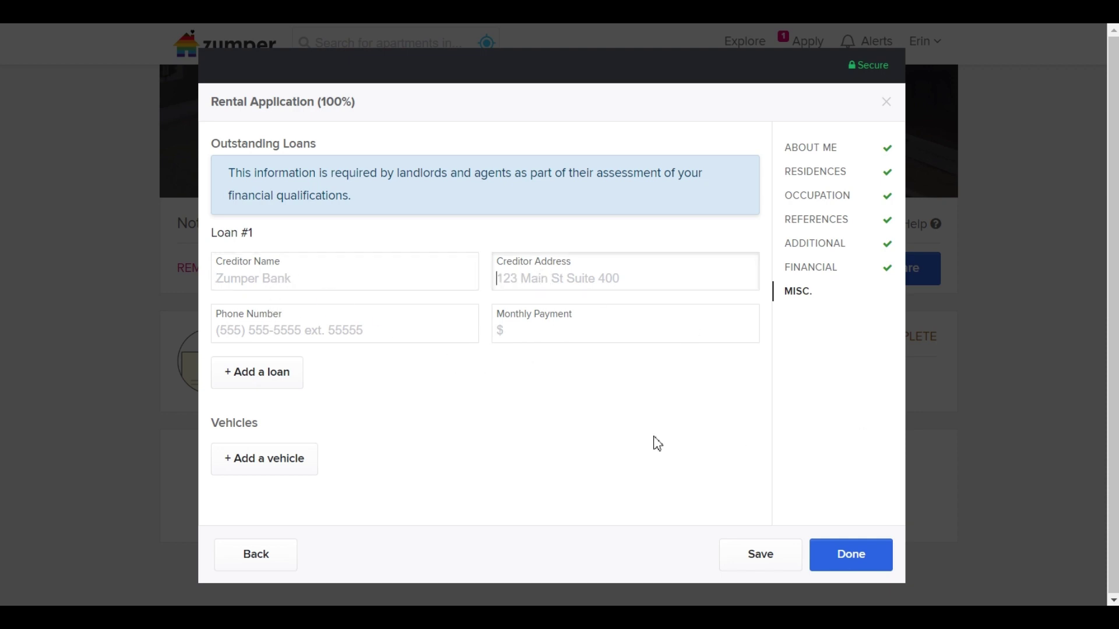
pyautogui.click(576, 340)
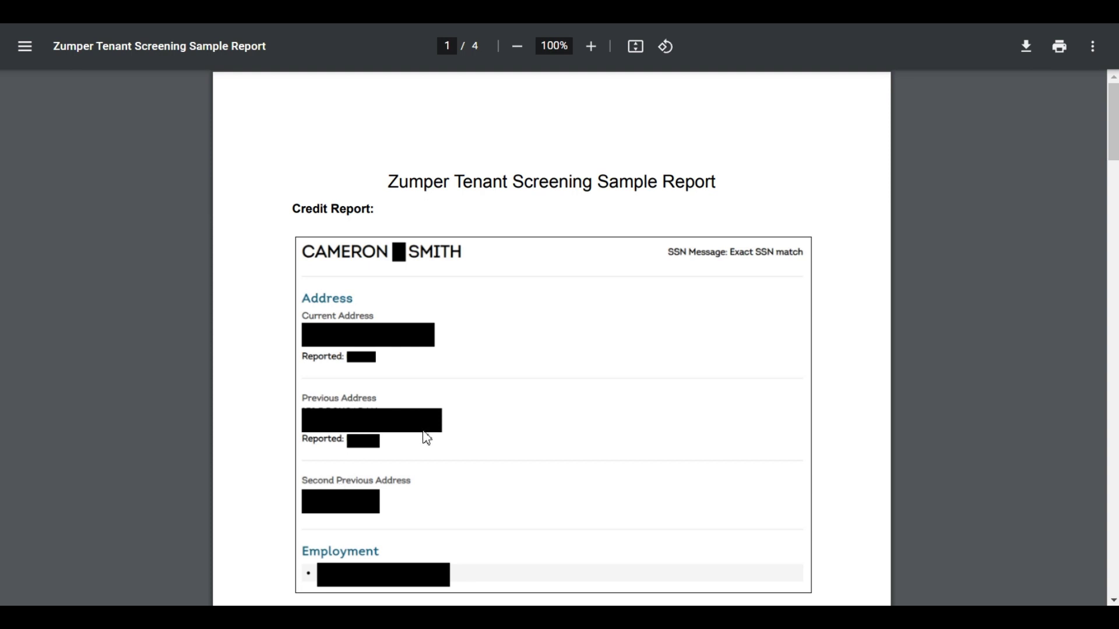
# Read the credit report part of the tenant screening sample, covering addresses, employment, profile summary, resident score and tradelines.
pyautogui.scroll(-1, 431, 450)
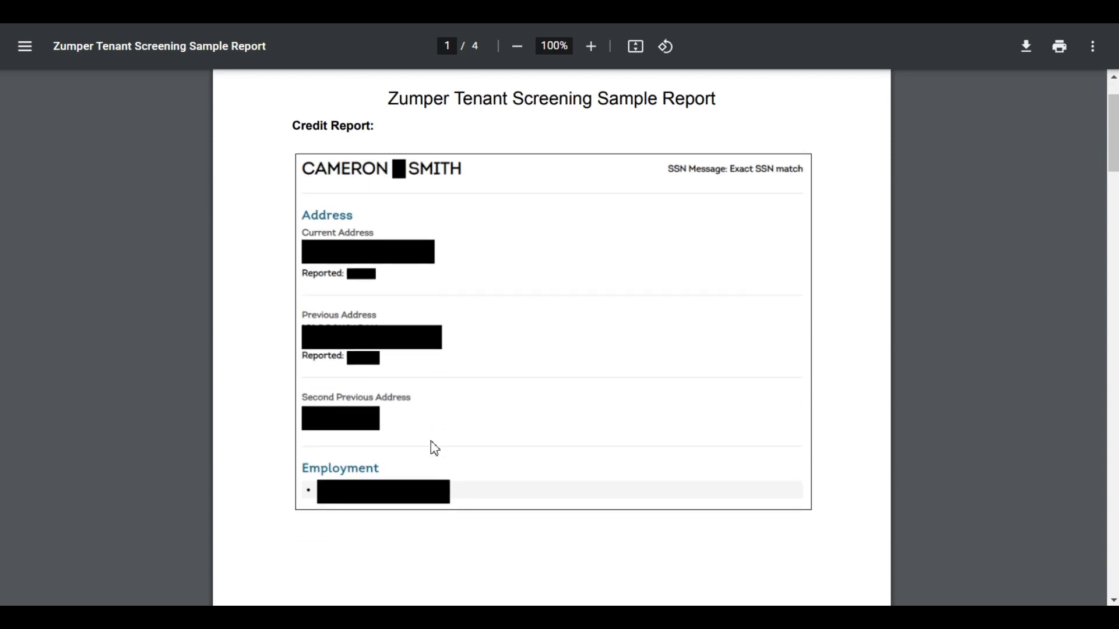
pyautogui.scroll(-3, 405, 485)
pyautogui.scroll(-6, 410, 452)
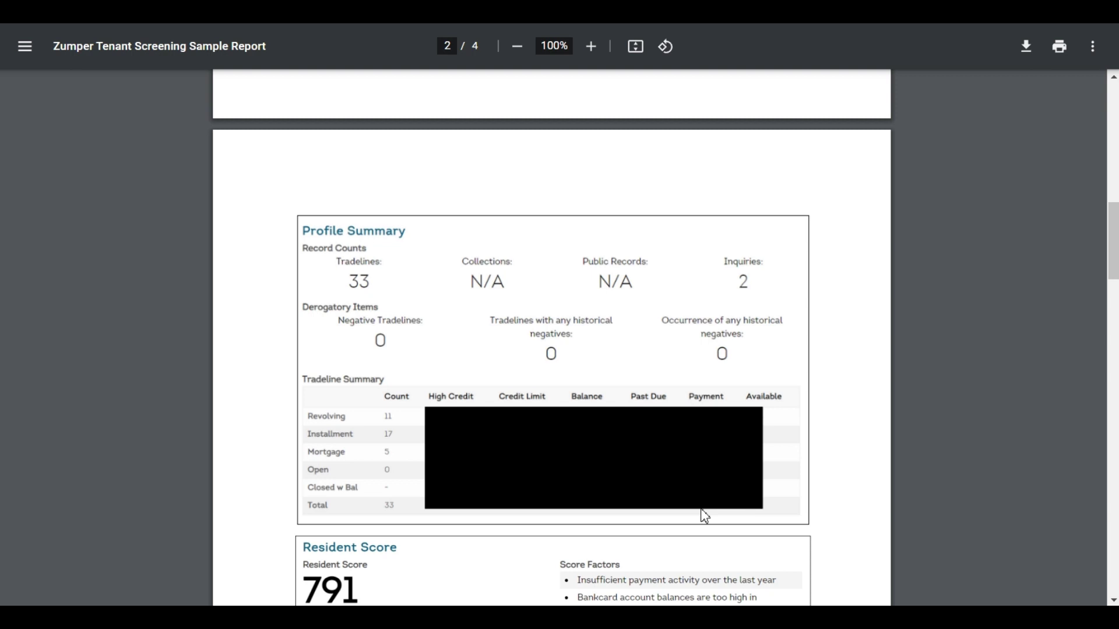
pyautogui.scroll(-4, 706, 517)
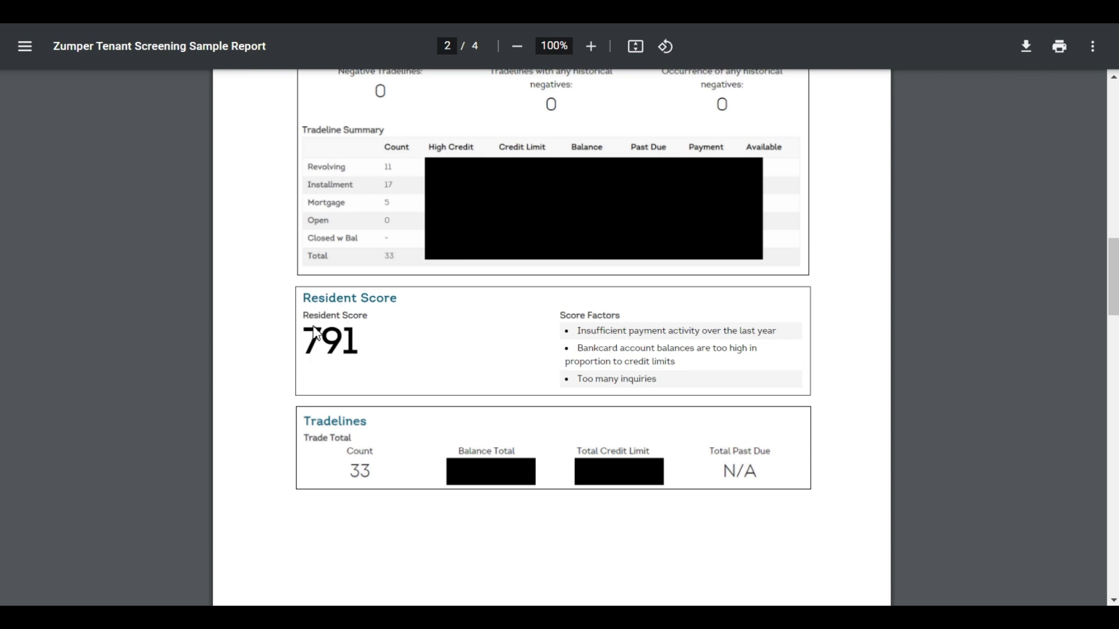
pyautogui.scroll(-2, 387, 329)
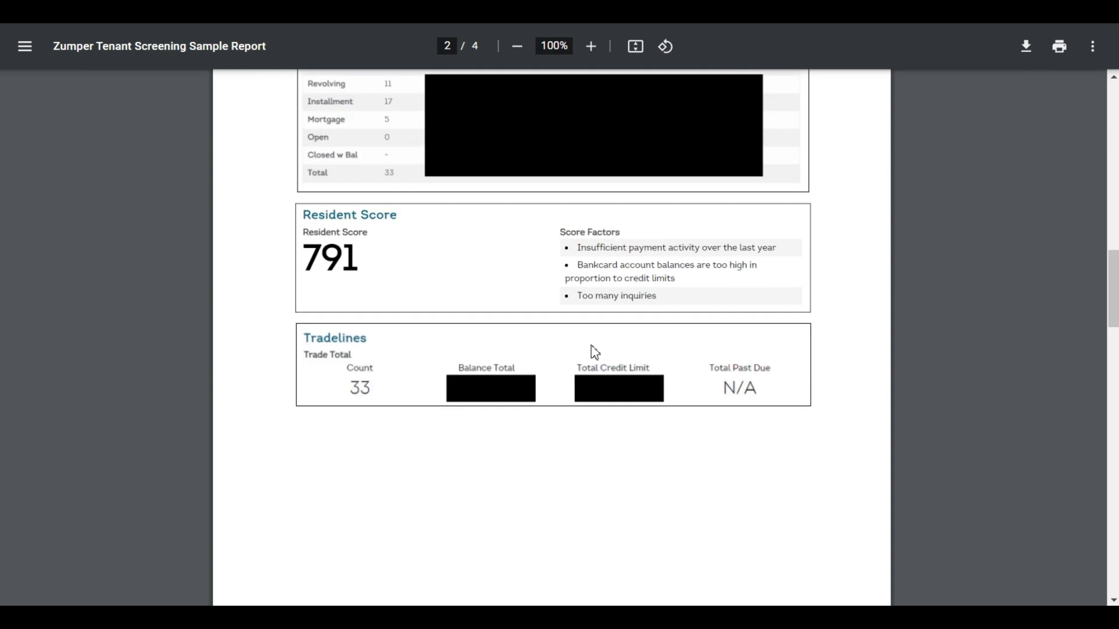
pyautogui.scroll(-4, 402, 357)
pyautogui.scroll(-5, 404, 357)
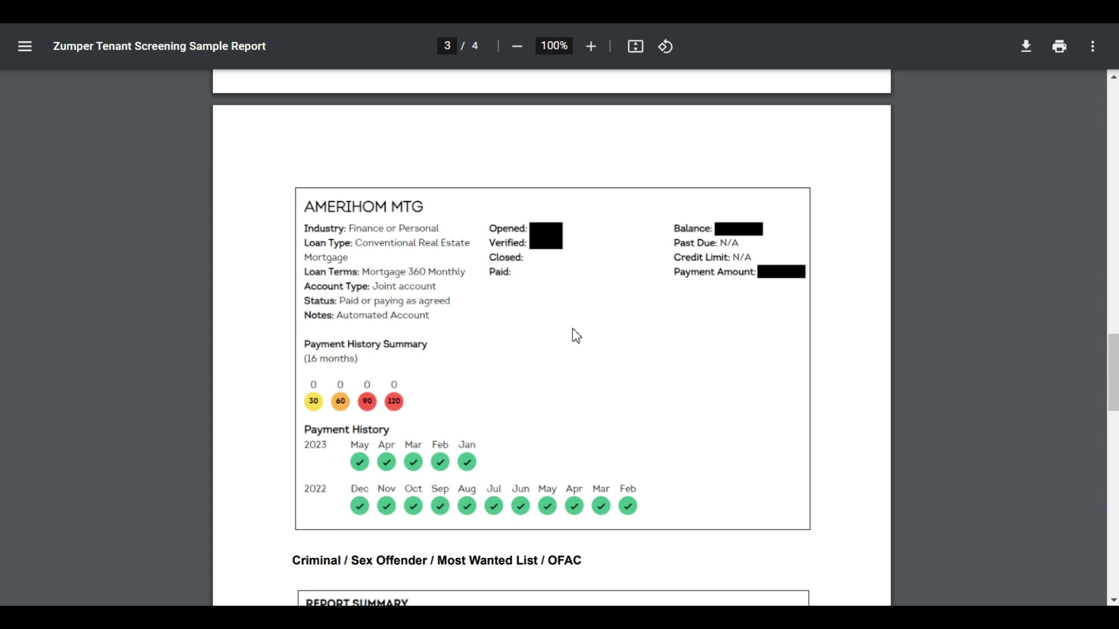
# Examine the mortgage payment history, the criminal records summary and the eviction report, and return to the sample's beginning.
pyautogui.scroll(-4, 777, 230)
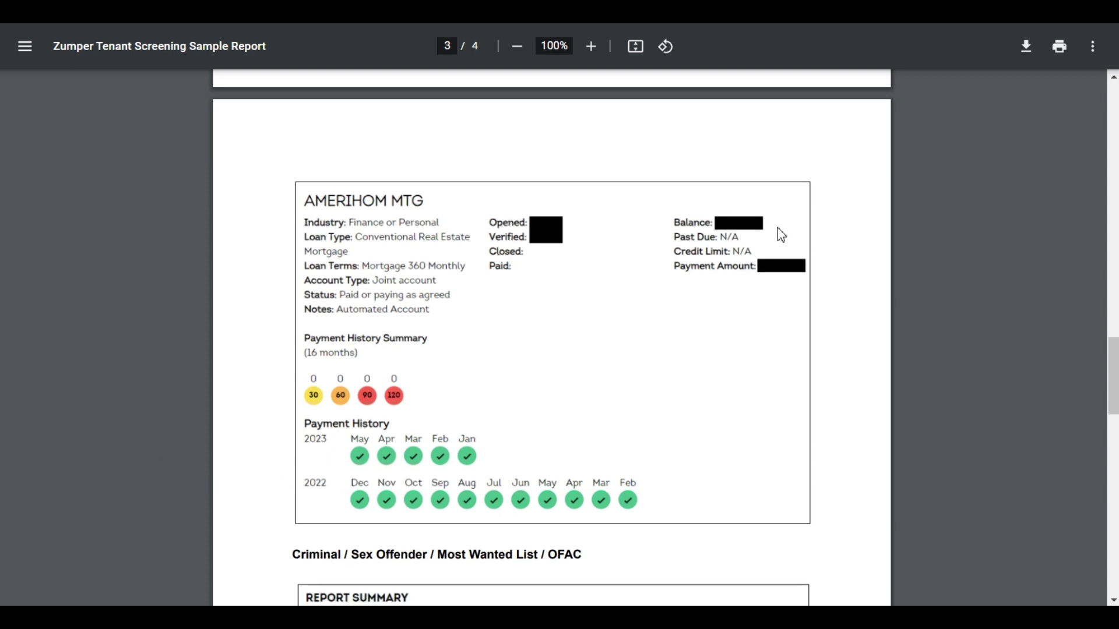
pyautogui.scroll(-4, 781, 235)
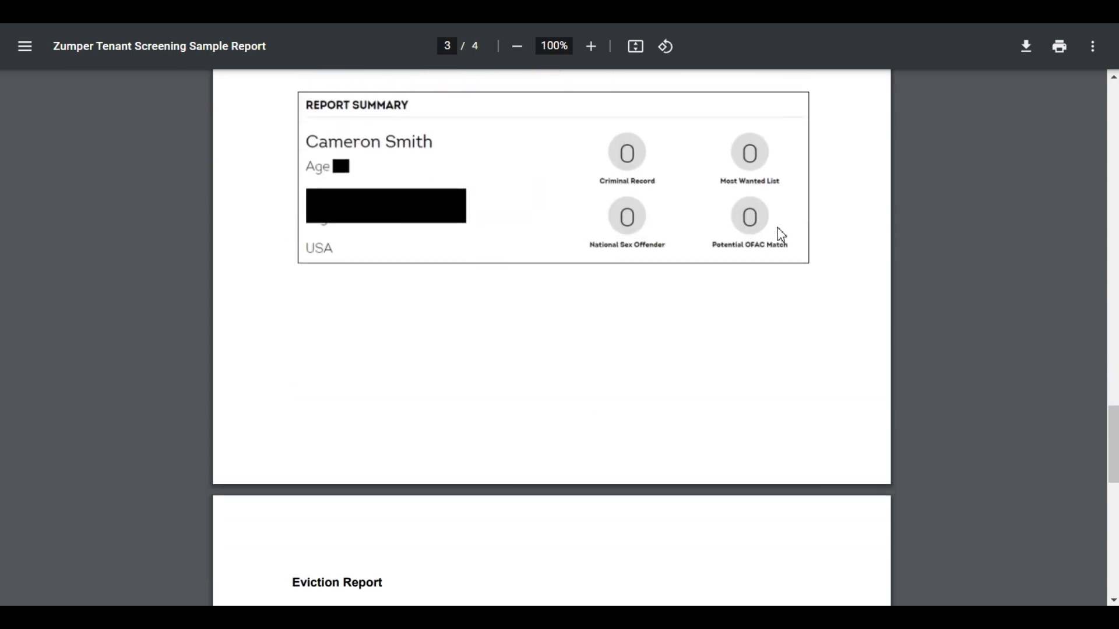
pyautogui.scroll(1, 781, 235)
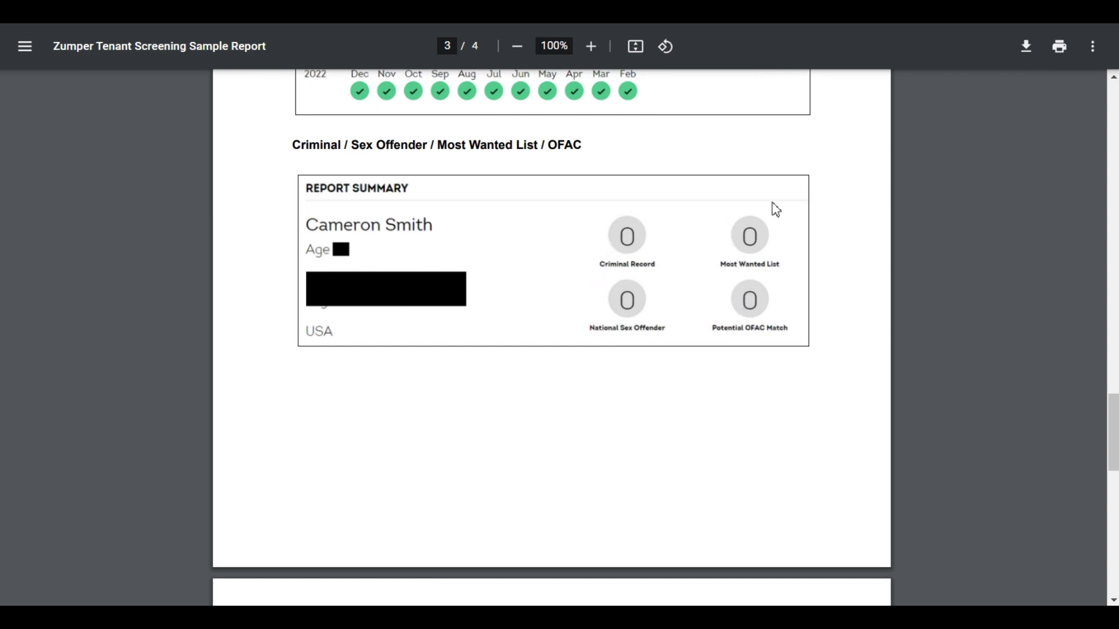
pyautogui.scroll(-8, 467, 442)
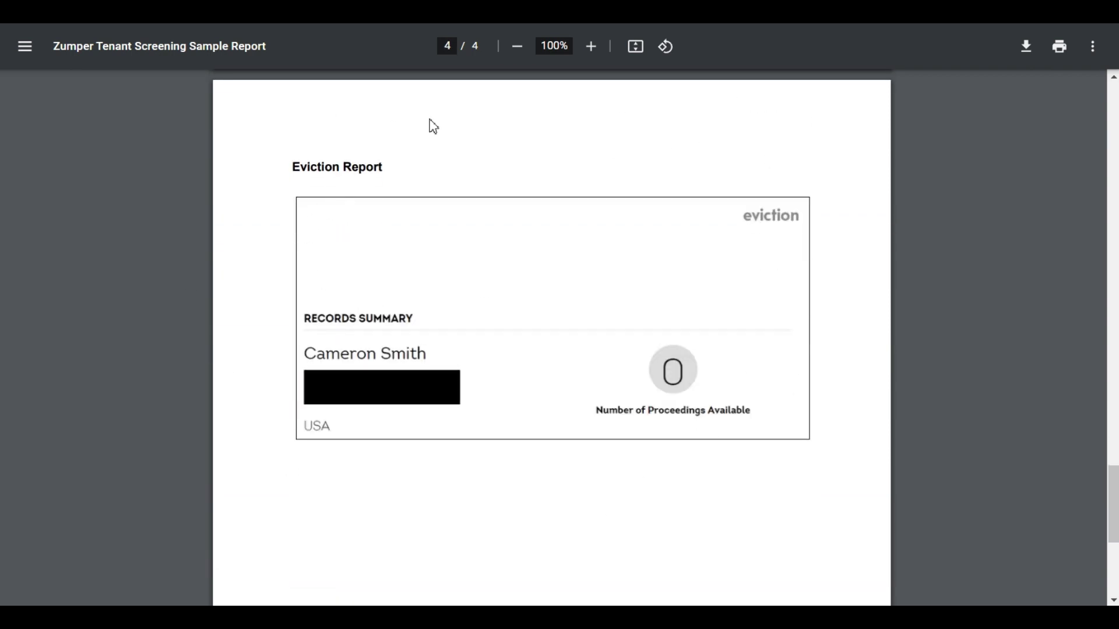
pyautogui.scroll(-1, 698, 240)
pyautogui.scroll(-6, 696, 241)
pyautogui.press('Home')
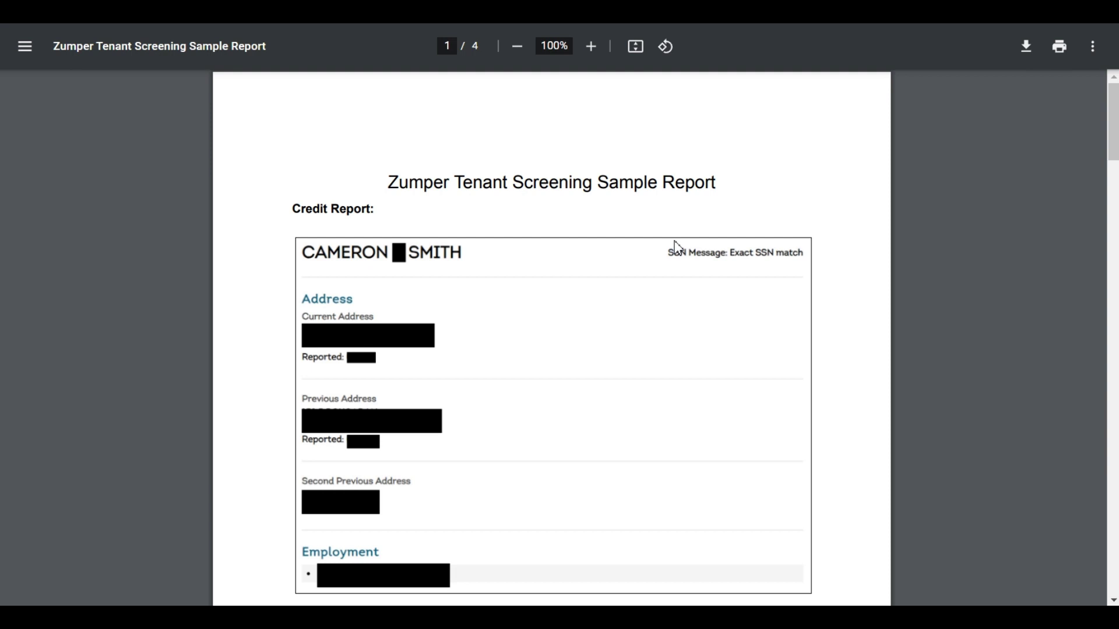